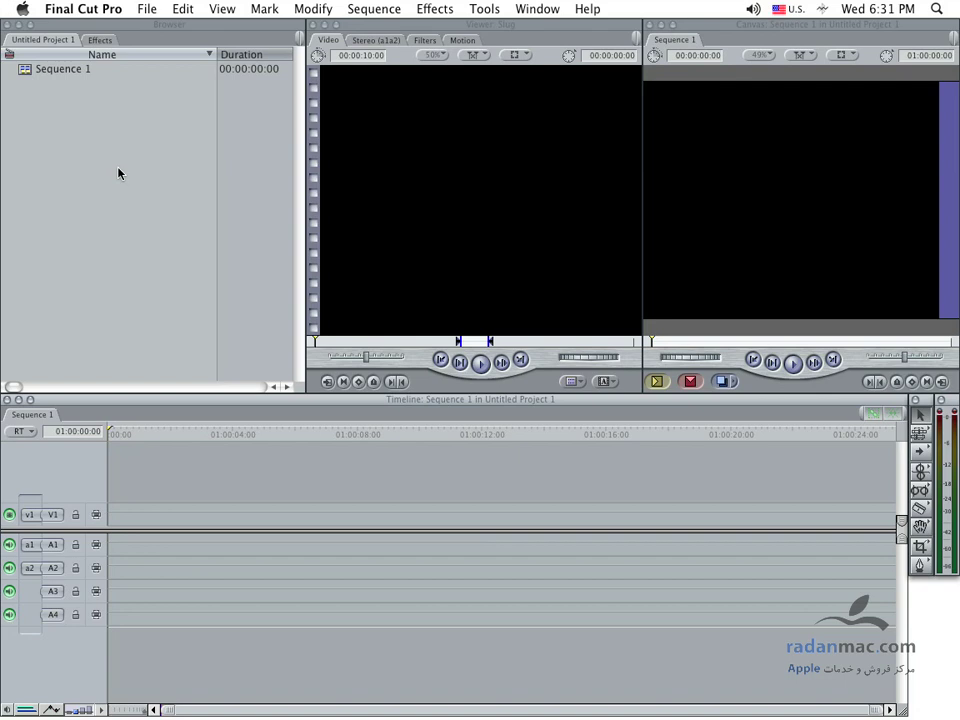
Step: Move focus among the Browser, Viewer and Timeline, then look over the View menu without running anything
{"action": "left_click", "coordinate": [125, 20]}
{"action": "left_click", "coordinate": [399, 27]}
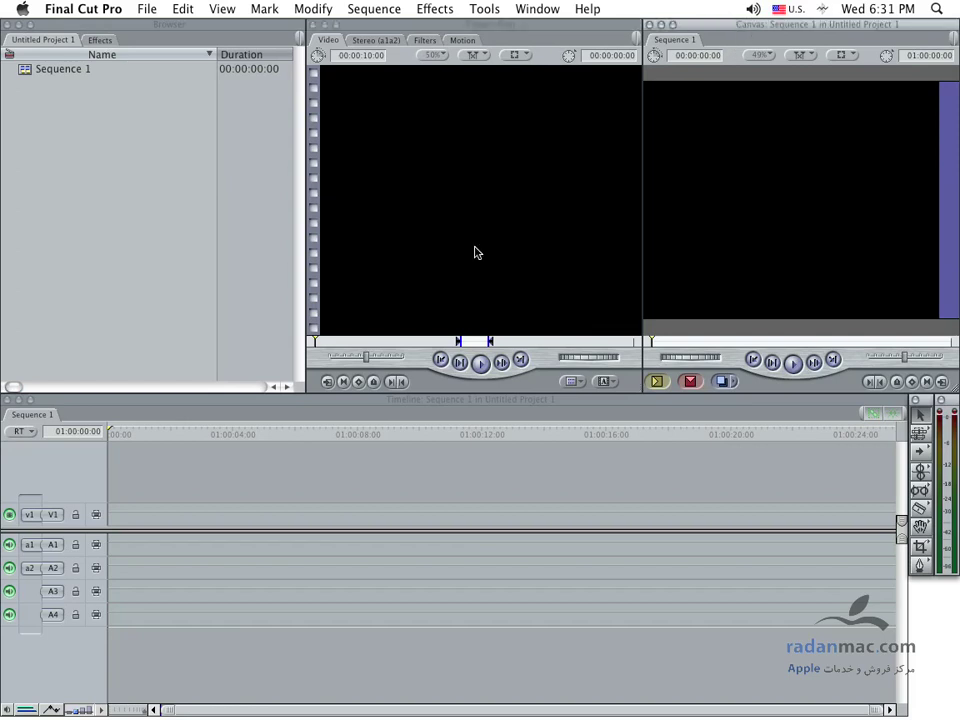
{"action": "left_click", "coordinate": [332, 402]}
{"action": "left_click", "coordinate": [227, 215]}
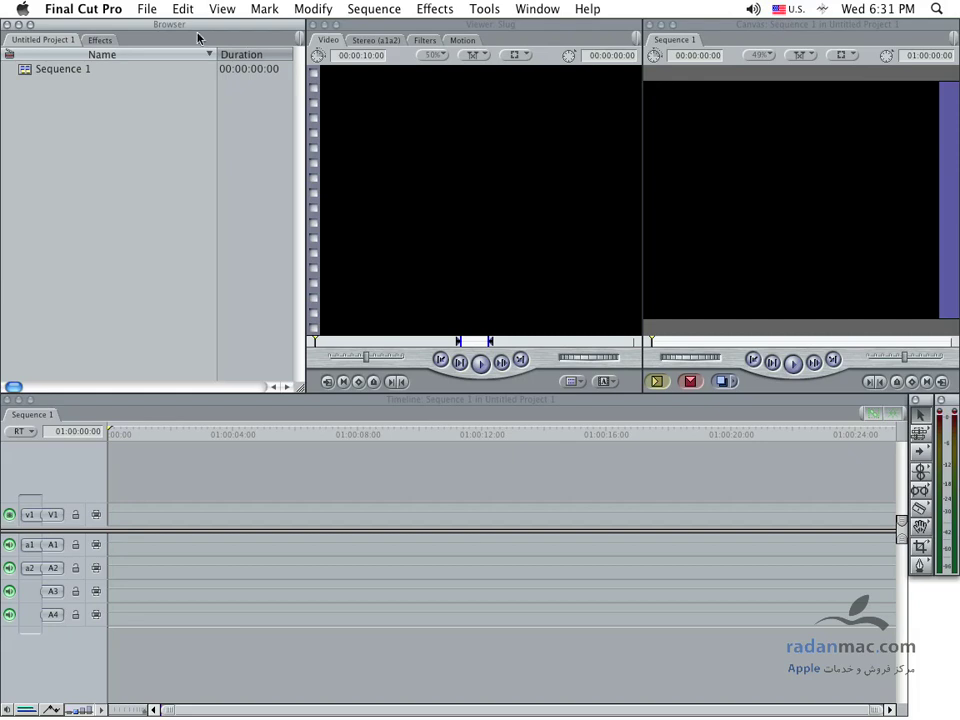
{"action": "left_click", "coordinate": [140, 10]}
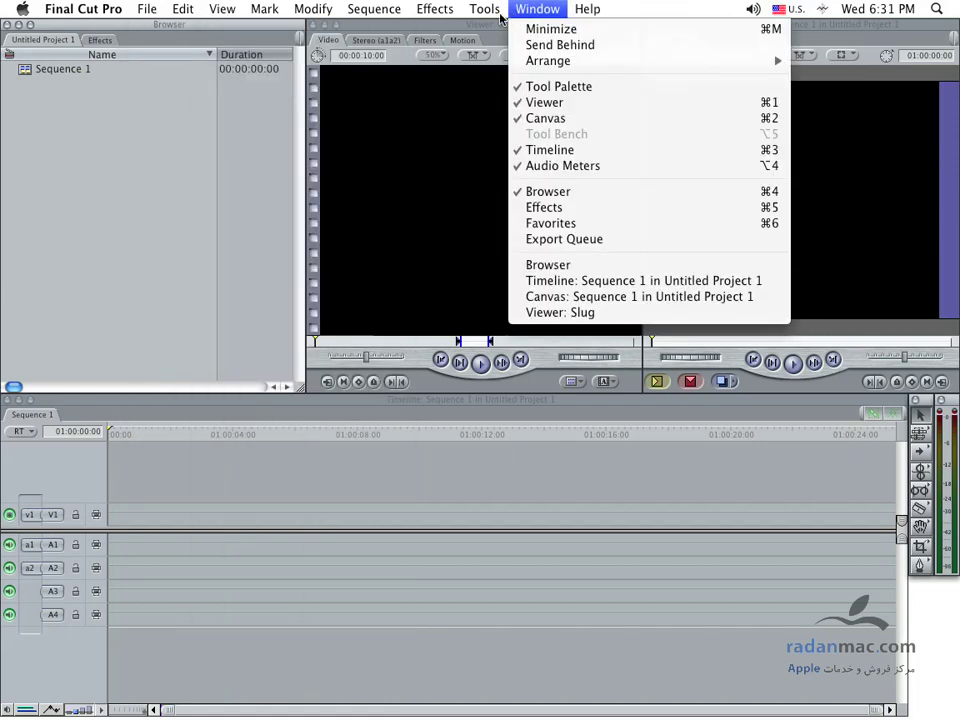
{"action": "mouse_move", "coordinate": [485, 9]}
{"action": "left_click", "coordinate": [374, 256]}
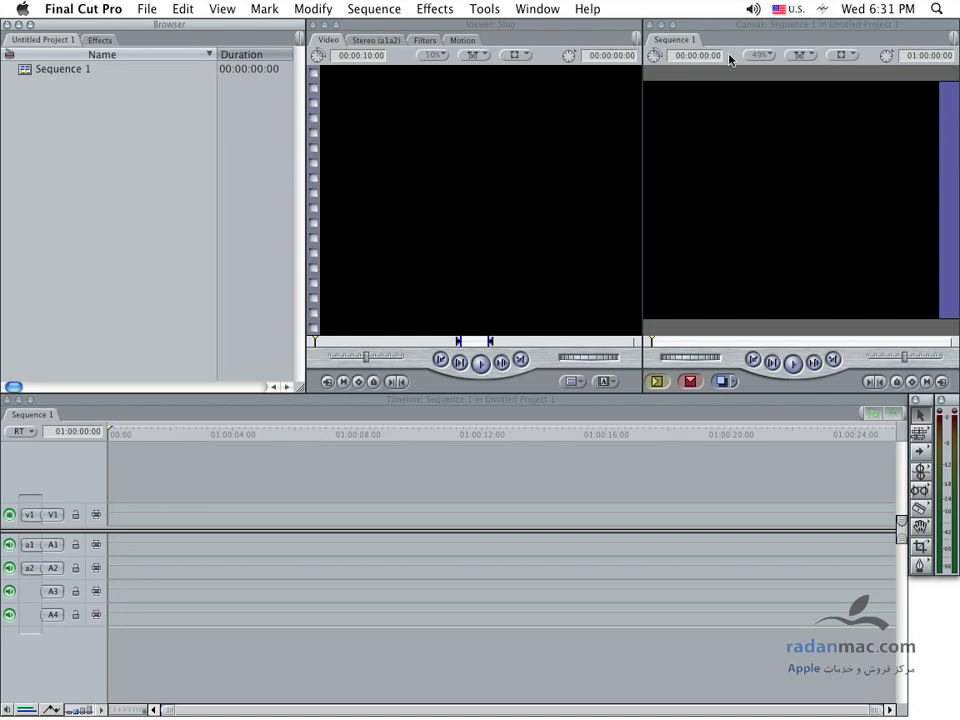
Step: Activate the Timeline, Canvas and Browser, then show the Final Cut Pro menu with Easy Setup
{"action": "left_click", "coordinate": [774, 454]}
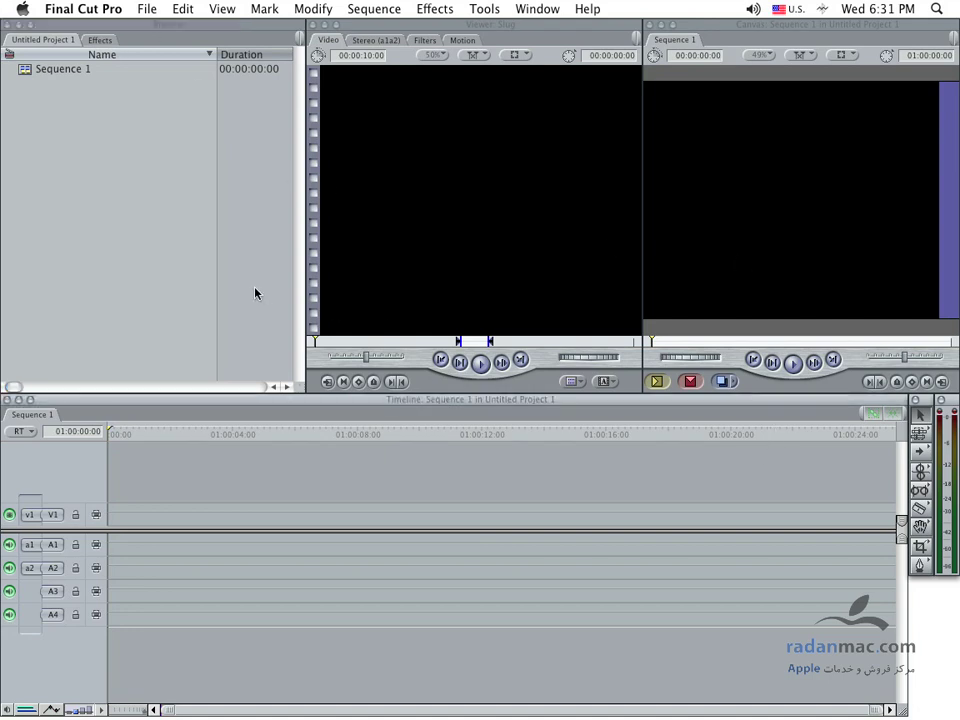
{"action": "left_click", "coordinate": [814, 304]}
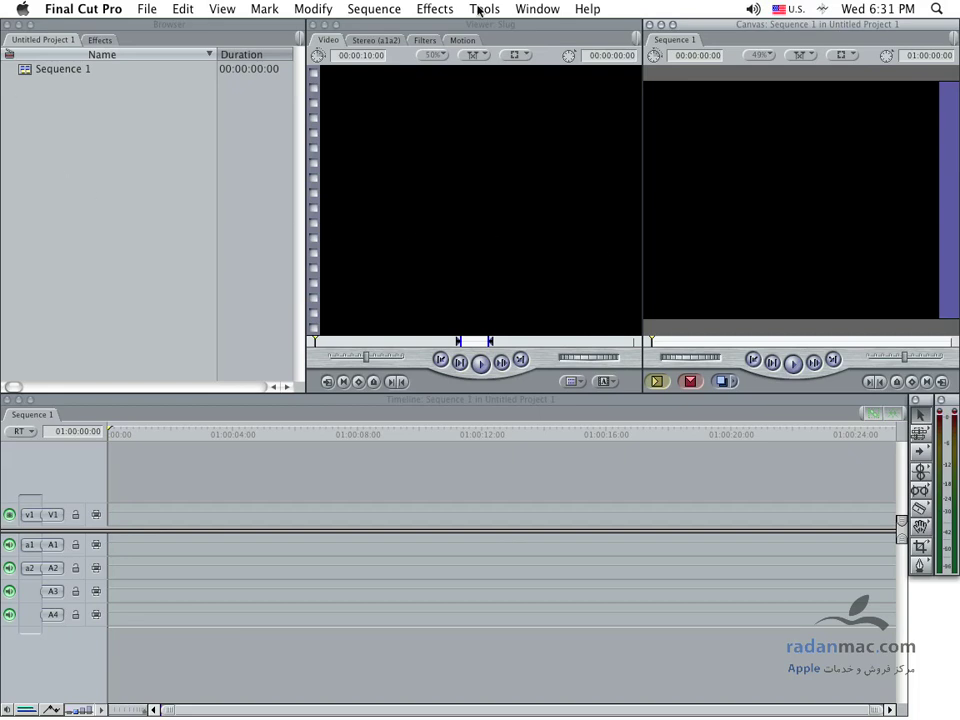
{"action": "left_click", "coordinate": [131, 178]}
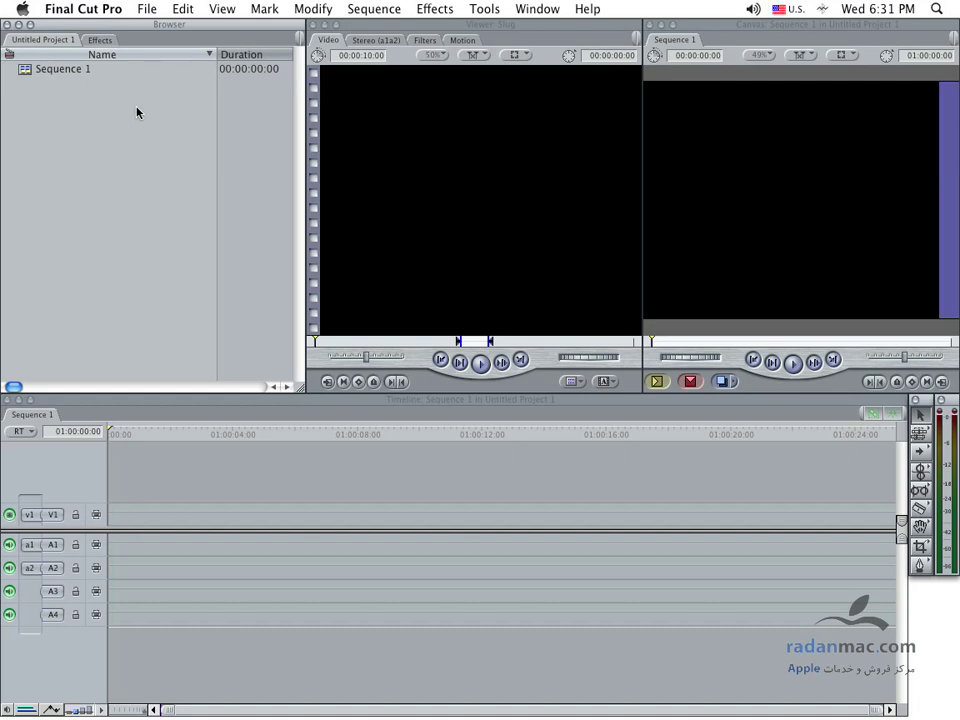
{"action": "left_click", "coordinate": [92, 11]}
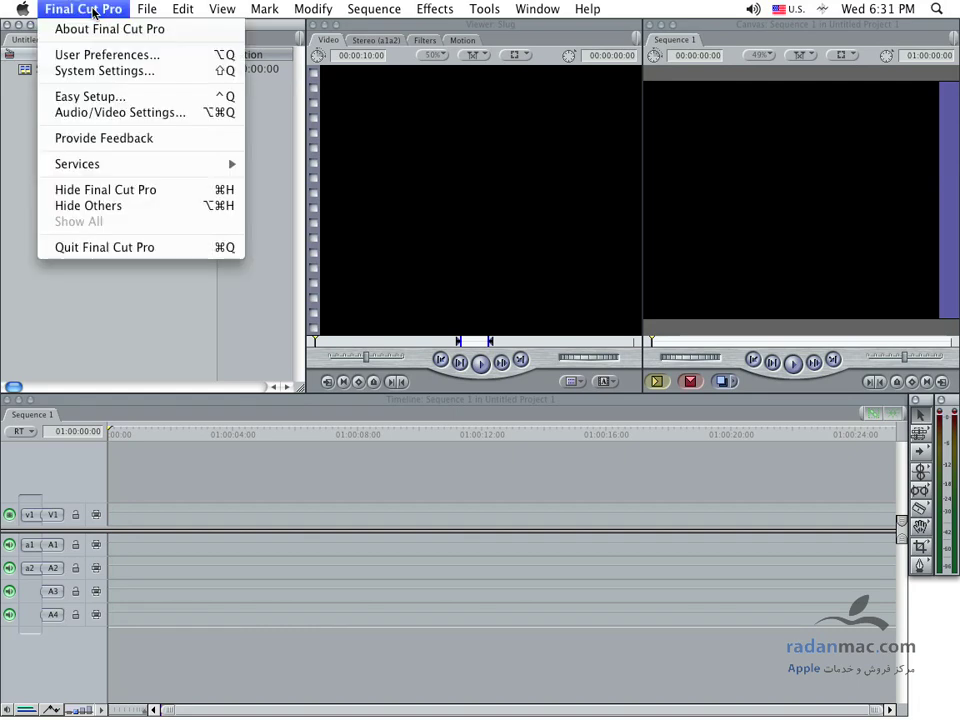
Step: Open Easy Setup and review the format and rate lists, keeping PAL at 25.00 fps
{"action": "left_click", "coordinate": [107, 97]}
{"action": "mouse_move", "coordinate": [313, 216]}
{"action": "left_mouse_down"}
{"action": "mouse_move", "coordinate": [180, 238]}
{"action": "mouse_move", "coordinate": [319, 284]}
{"action": "left_mouse_up"}
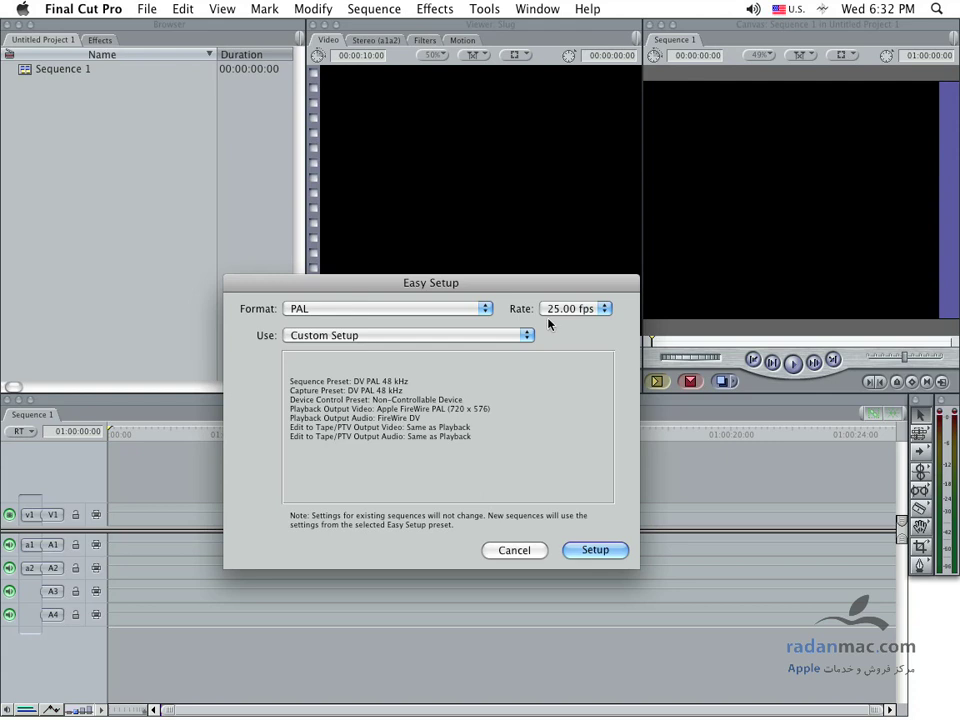
{"action": "left_click", "coordinate": [479, 309]}
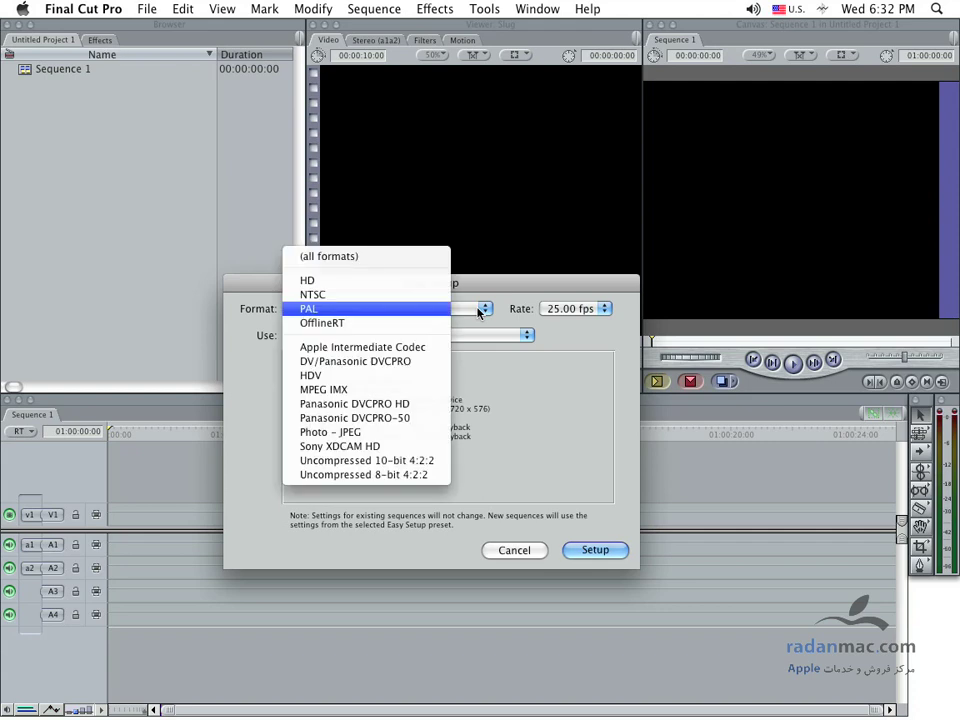
{"action": "left_click", "coordinate": [566, 312]}
{"action": "left_click", "coordinate": [570, 308]}
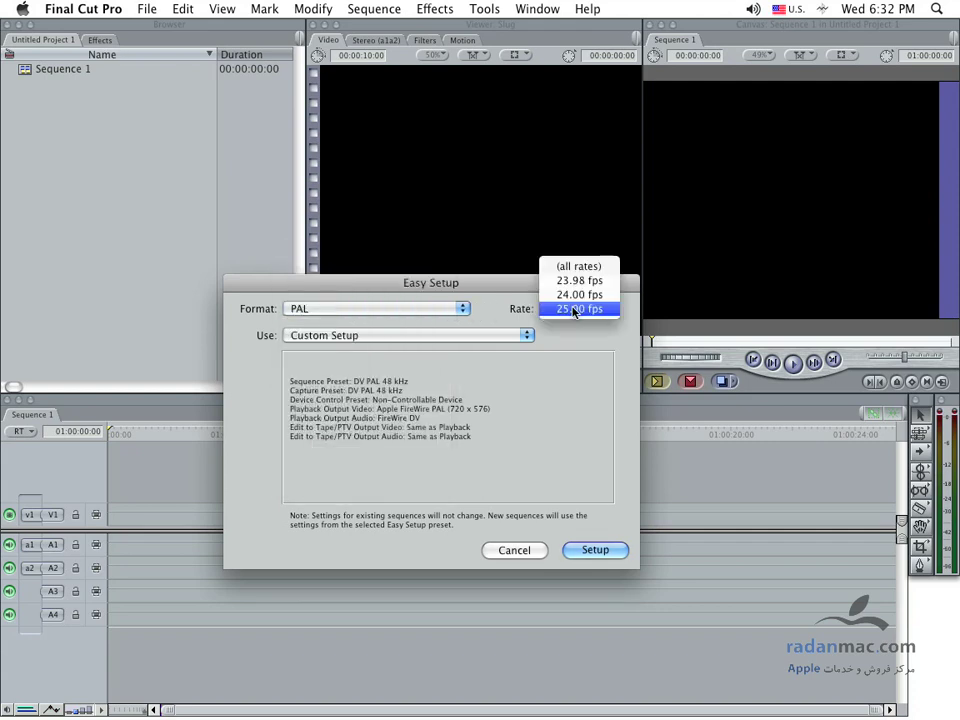
{"action": "left_click", "coordinate": [497, 322]}
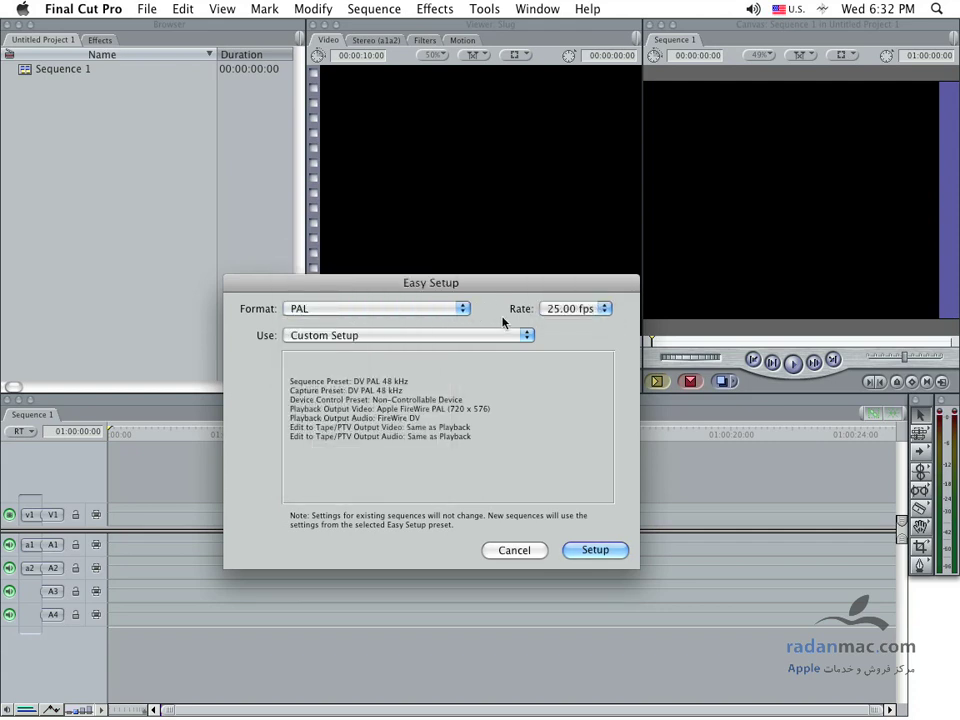
{"action": "left_click", "coordinate": [437, 310]}
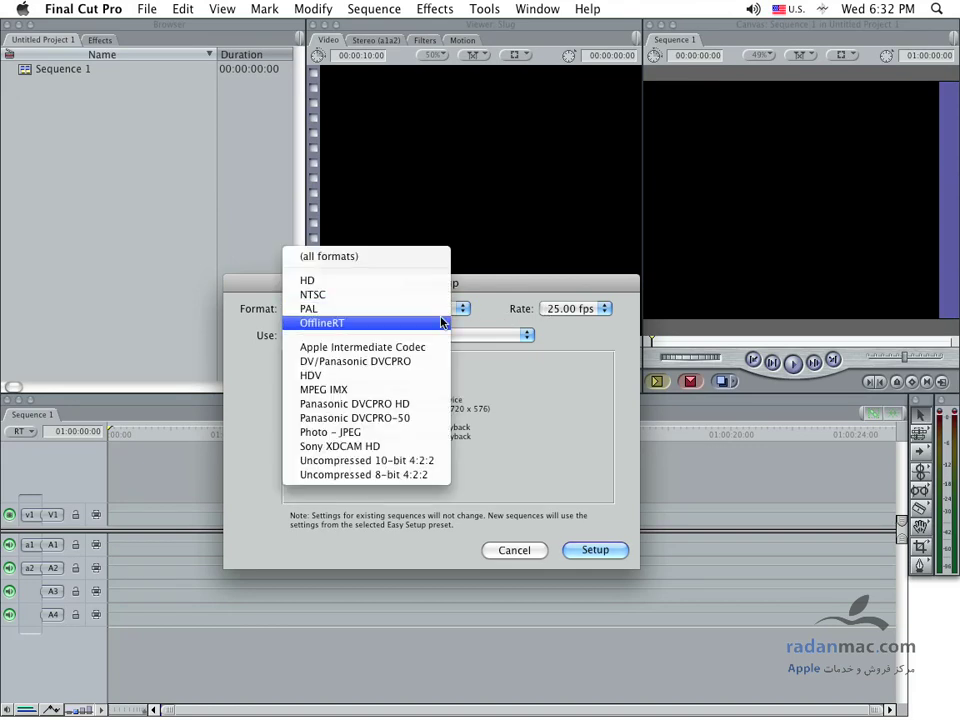
{"action": "left_click", "coordinate": [352, 311]}
Step: Switch the format to HD and choose the HDV - 1080p25 preset, leaving 25.00 fps
{"action": "left_click_drag", "start_coordinate": [372, 286], "coordinate": [337, 328]}
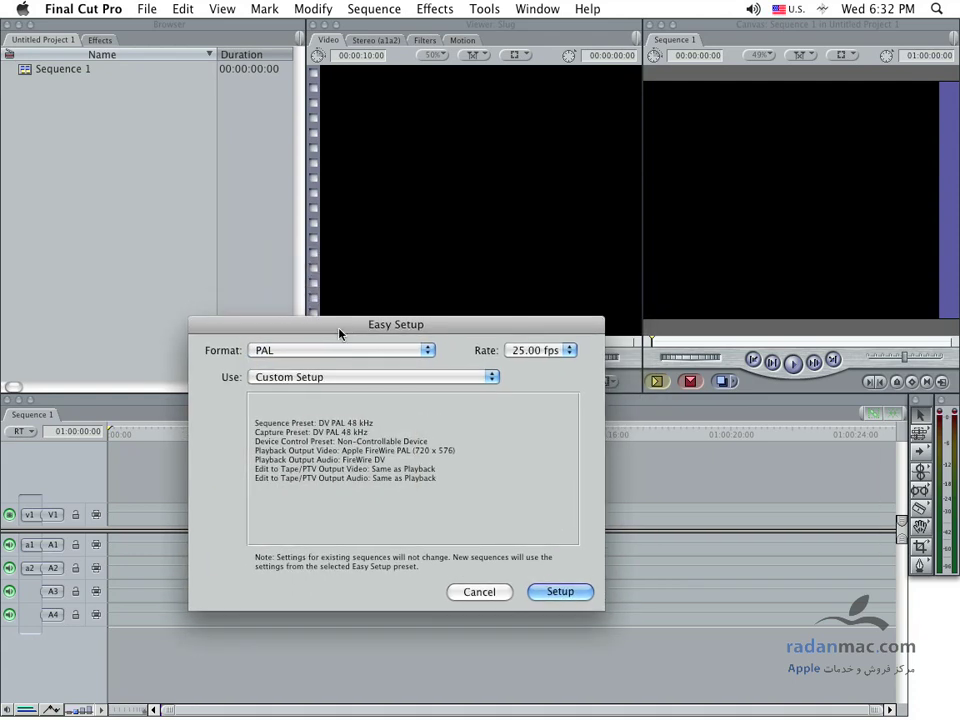
{"action": "left_click", "coordinate": [341, 355]}
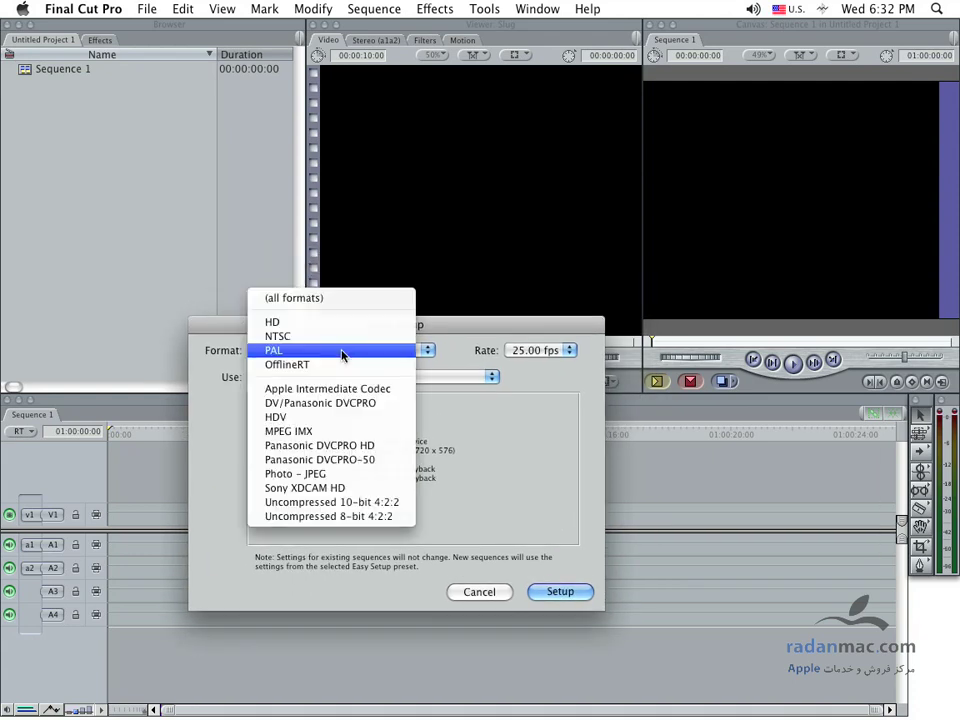
{"action": "left_click", "coordinate": [336, 322]}
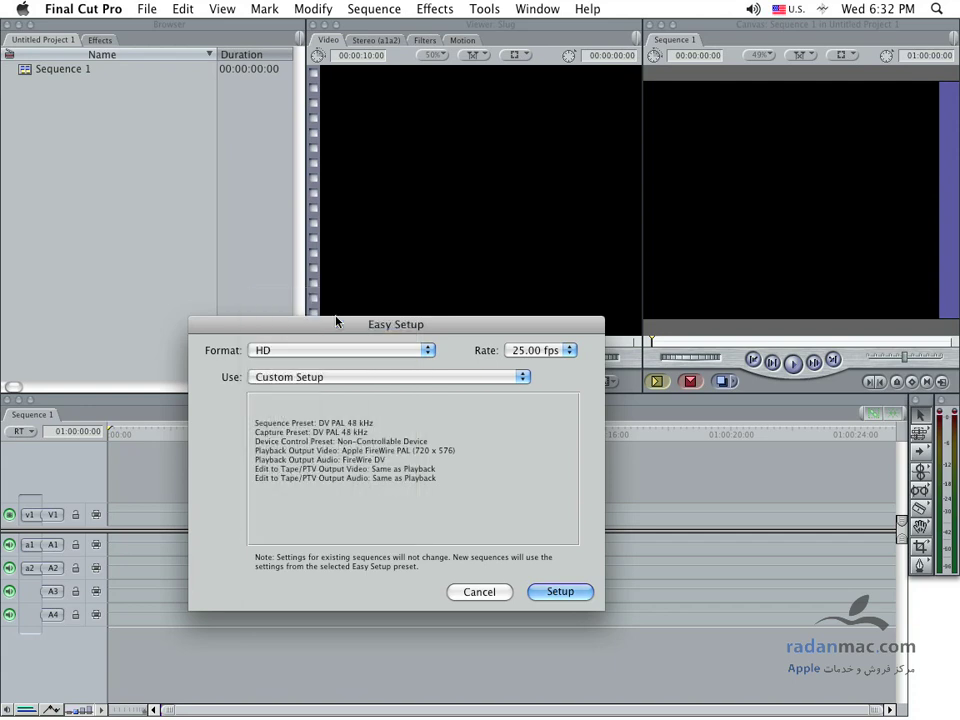
{"action": "left_click", "coordinate": [492, 377]}
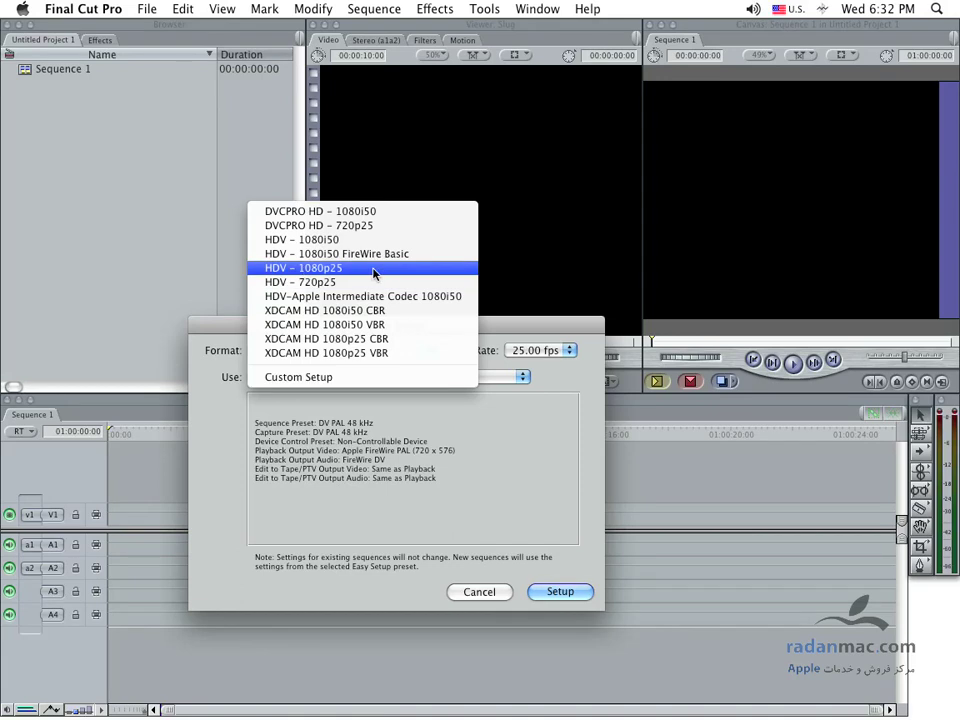
{"action": "left_click", "coordinate": [325, 270]}
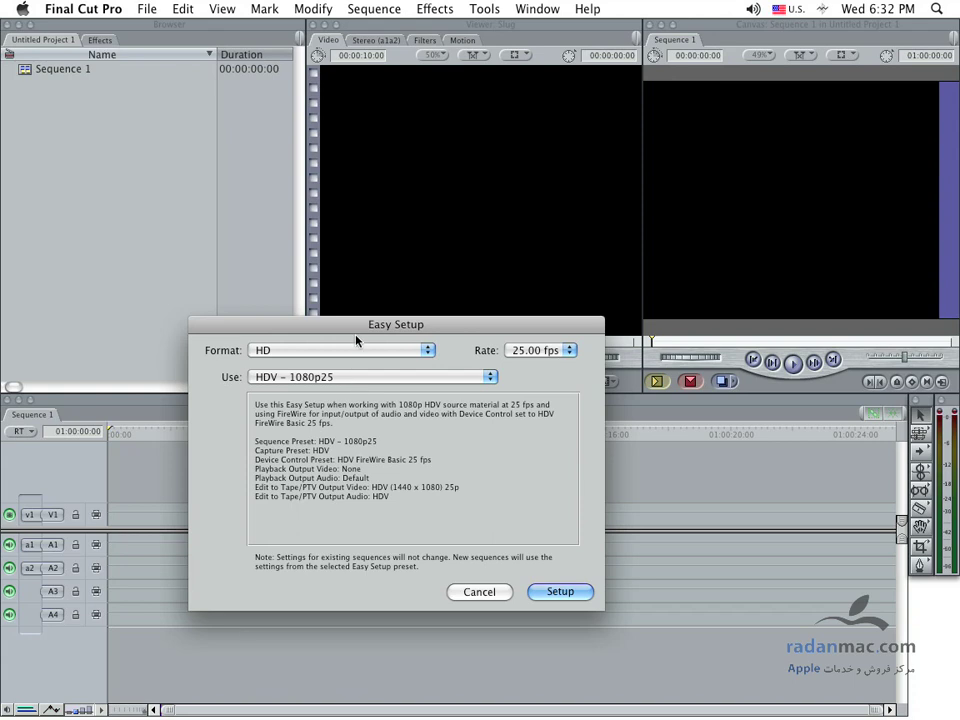
{"action": "left_click_drag", "start_coordinate": [358, 325], "coordinate": [338, 368]}
{"action": "left_click", "coordinate": [548, 393]}
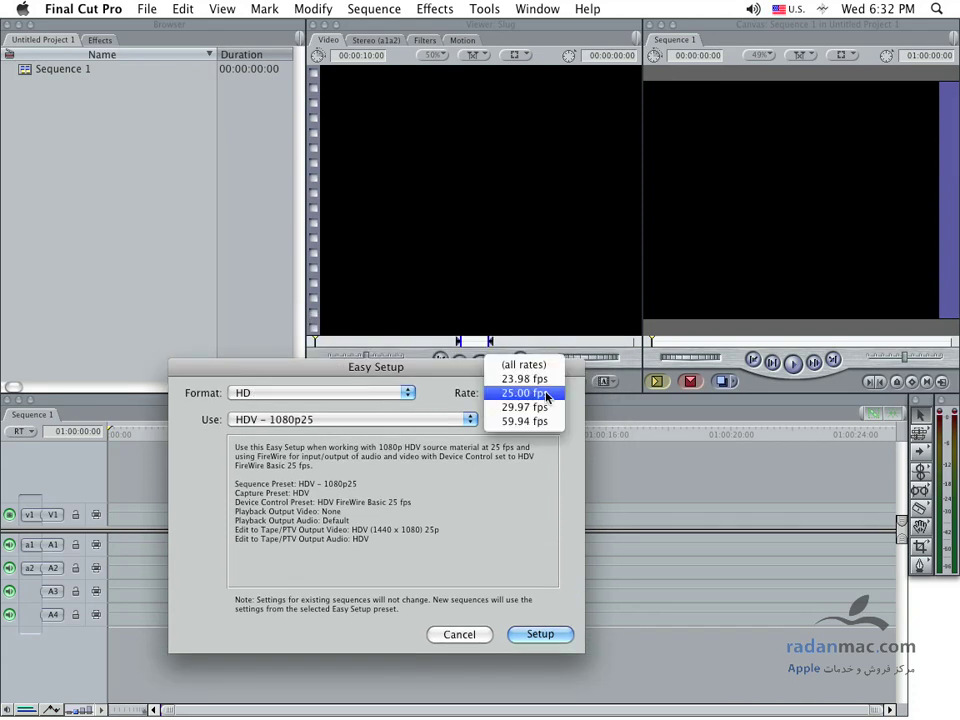
Step: Preview the NTSC format presets, then cancel Easy Setup without applying anything
{"action": "left_click", "coordinate": [308, 395]}
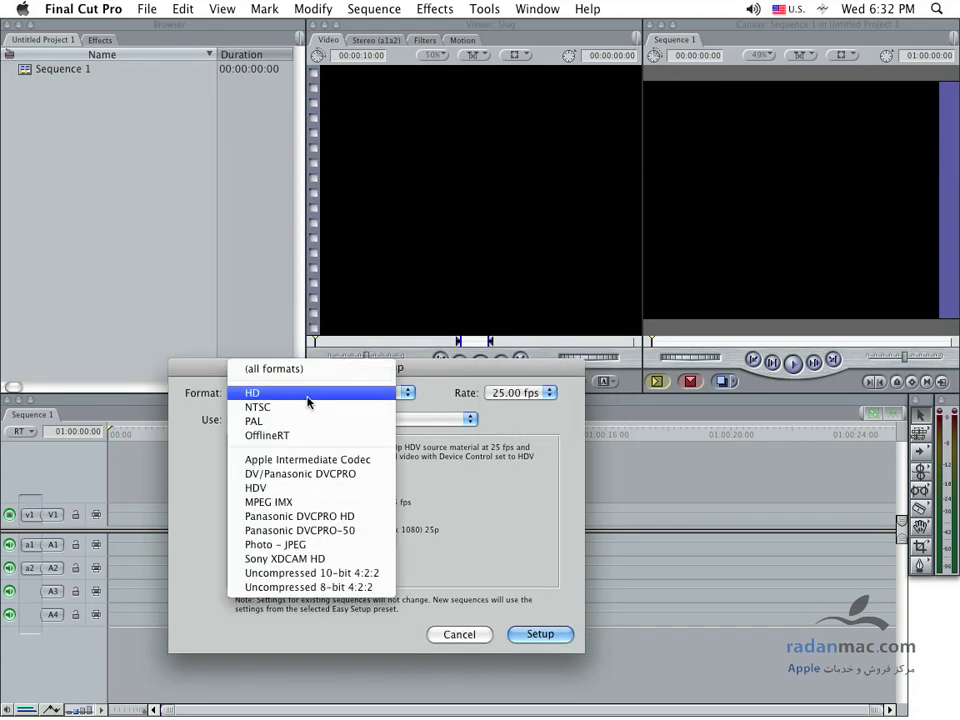
{"action": "left_click", "coordinate": [310, 408]}
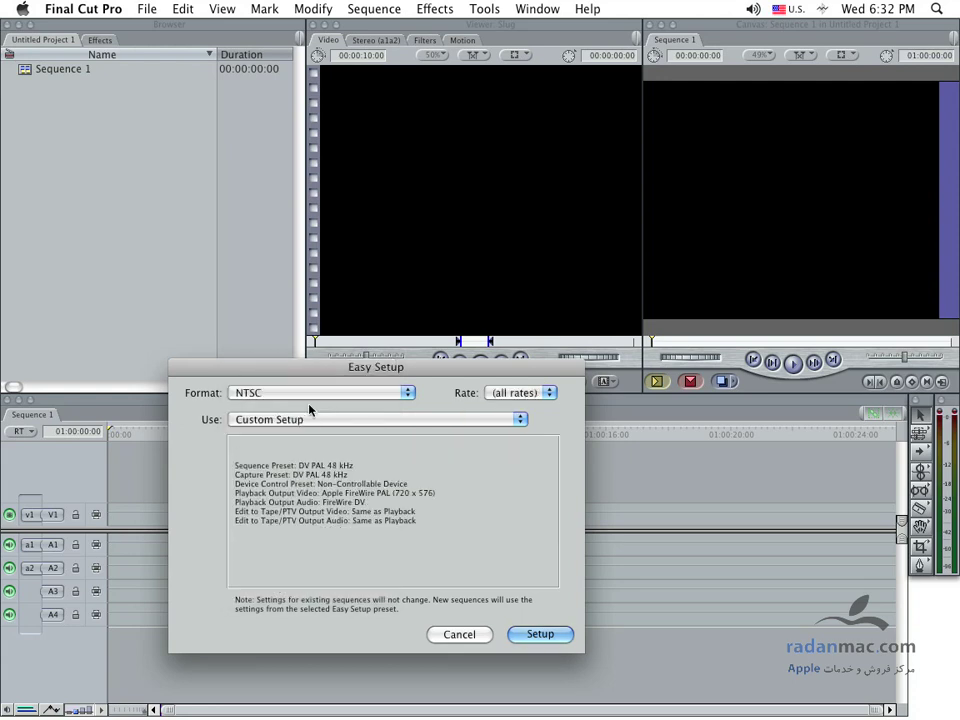
{"action": "left_click", "coordinate": [327, 394]}
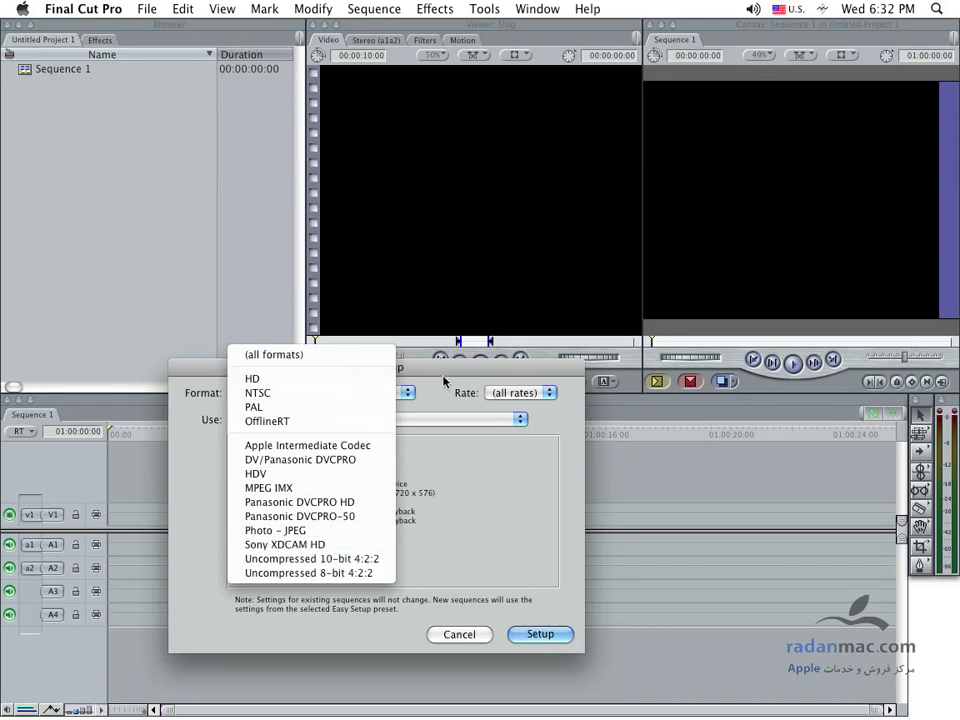
{"action": "left_click", "coordinate": [455, 458]}
{"action": "left_click", "coordinate": [540, 634]}
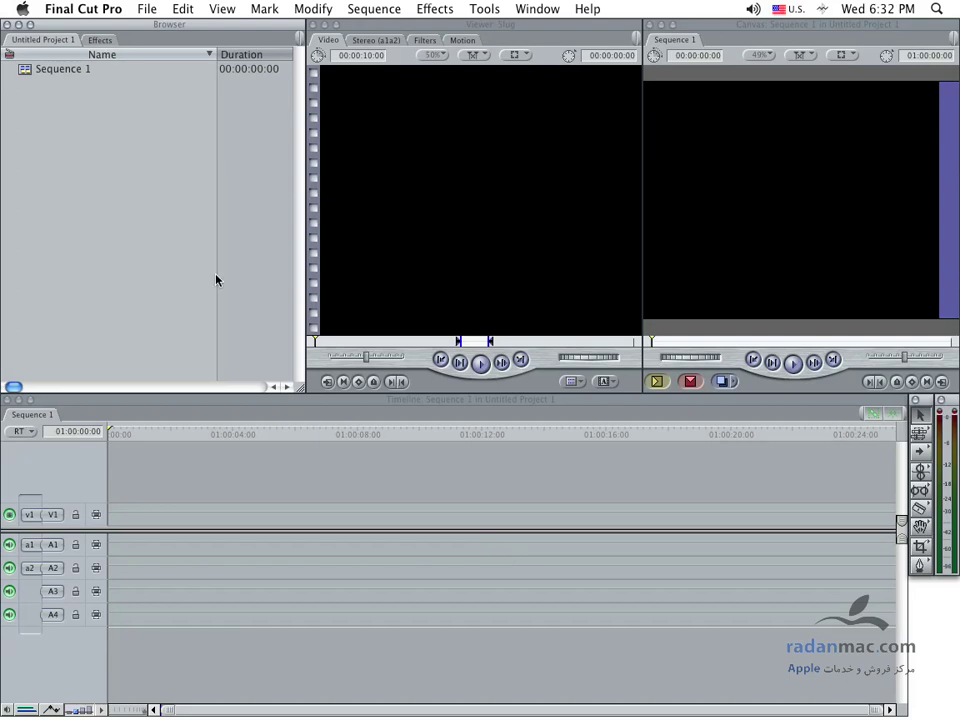
Step: In Easy Setup, choose the DV-PAL preset at 25.00 fps and apply it with Setup
{"action": "left_click", "coordinate": [83, 9]}
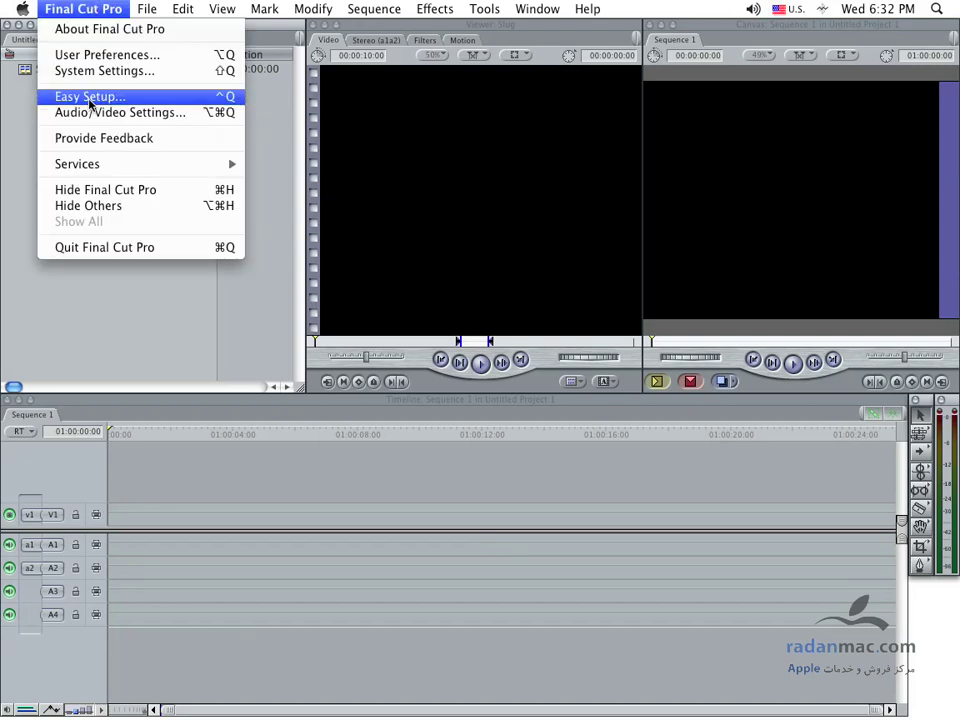
{"action": "left_click", "coordinate": [91, 100]}
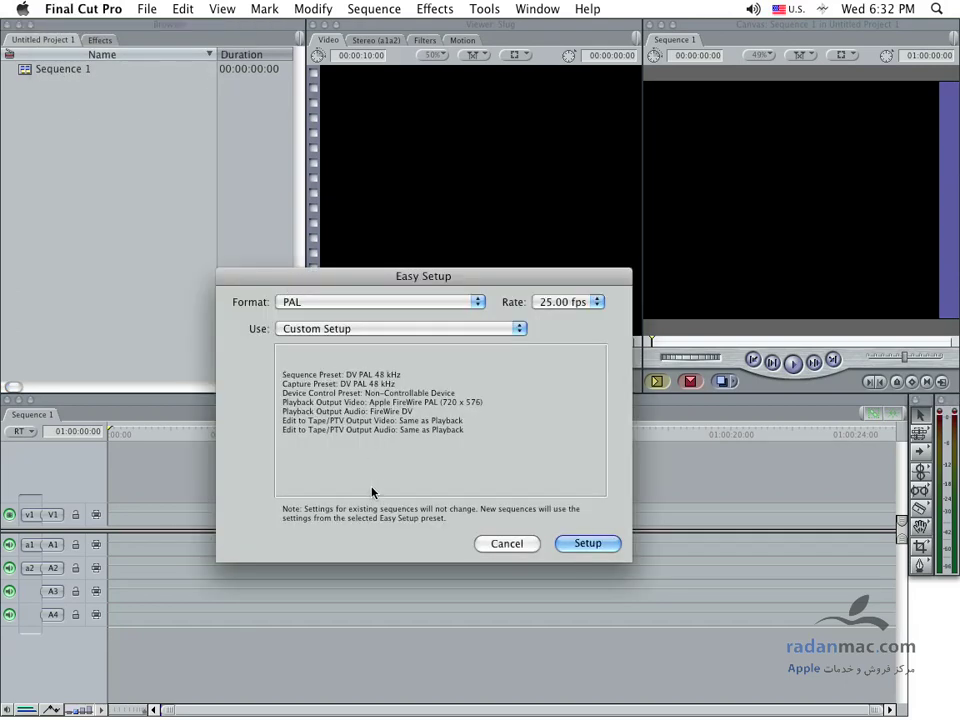
{"action": "left_click", "coordinate": [386, 330]}
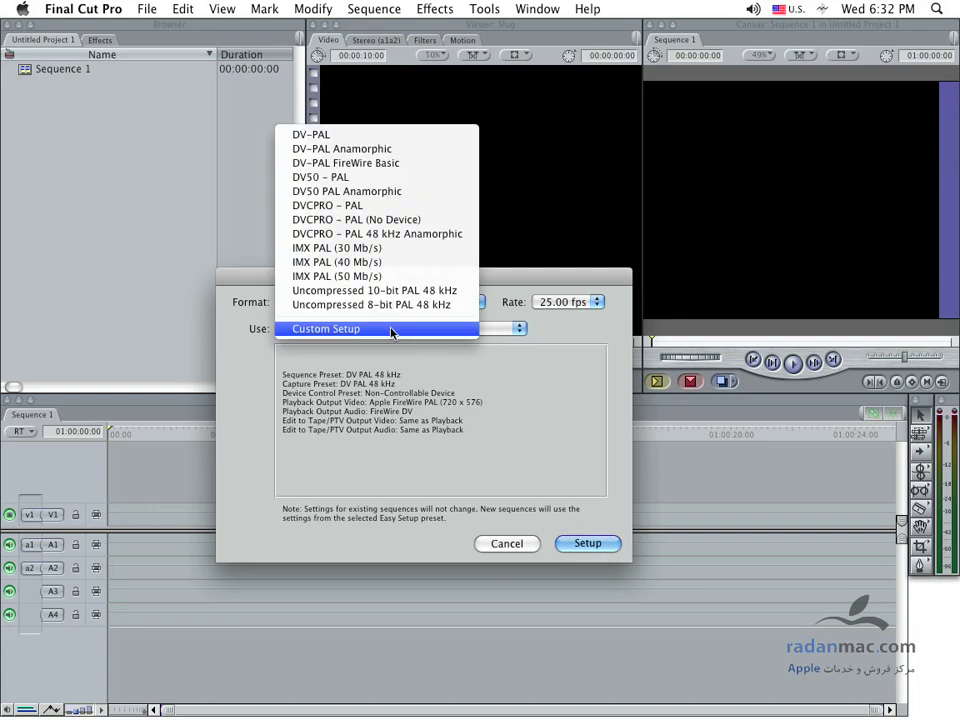
{"action": "left_click", "coordinate": [369, 141]}
{"action": "left_click_drag", "start_coordinate": [279, 276], "coordinate": [249, 318]}
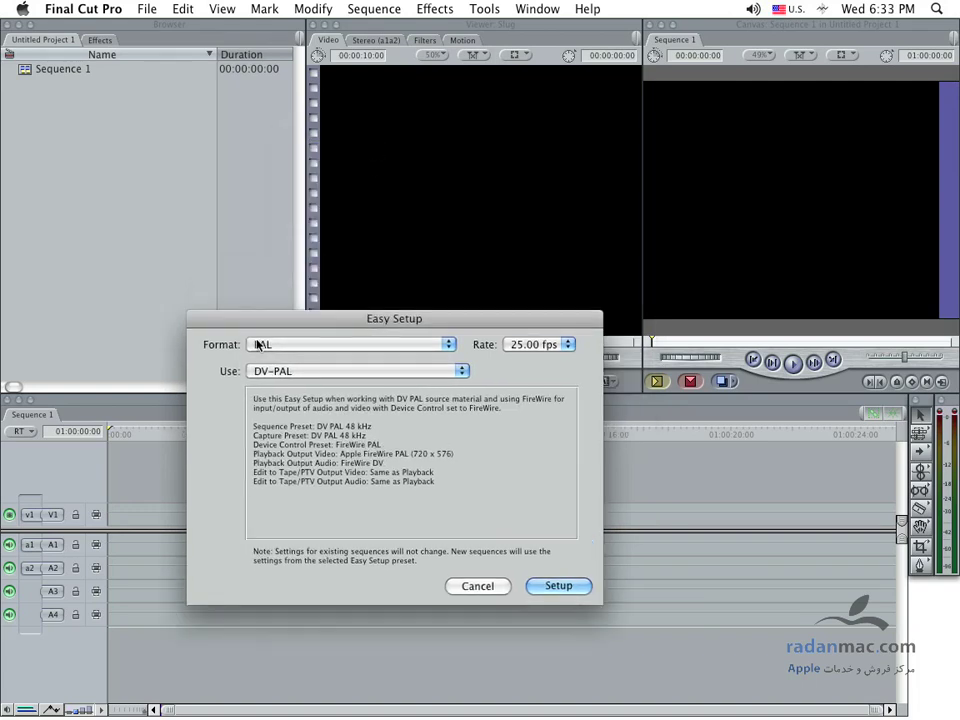
{"action": "left_click", "coordinate": [565, 345]}
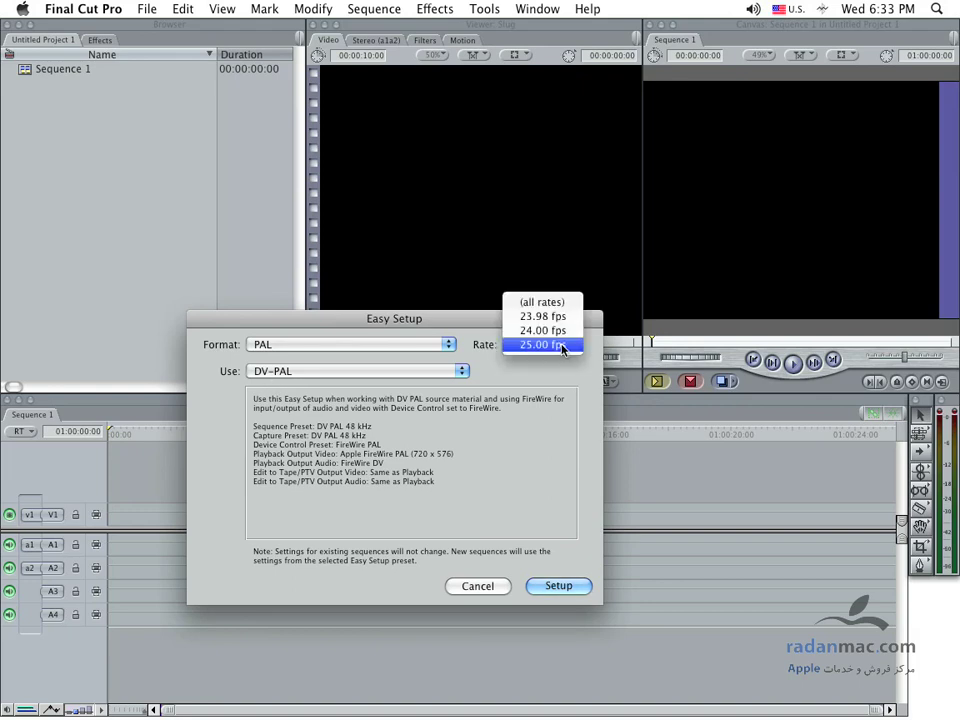
{"action": "left_click", "coordinate": [560, 345]}
{"action": "left_click", "coordinate": [579, 586]}
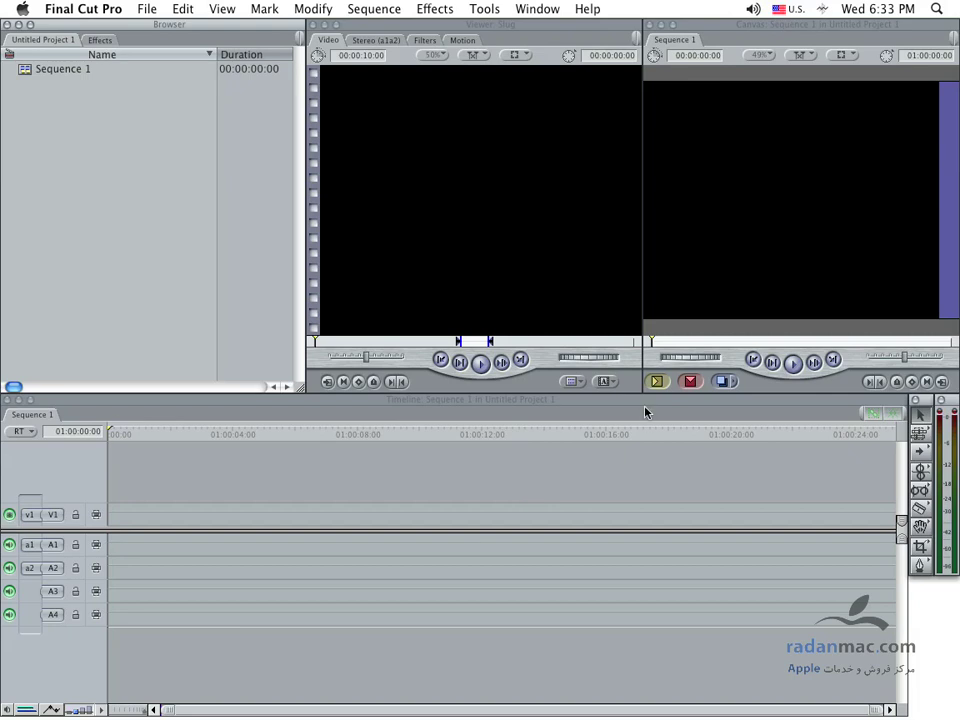
{"action": "left_click", "coordinate": [225, 411]}
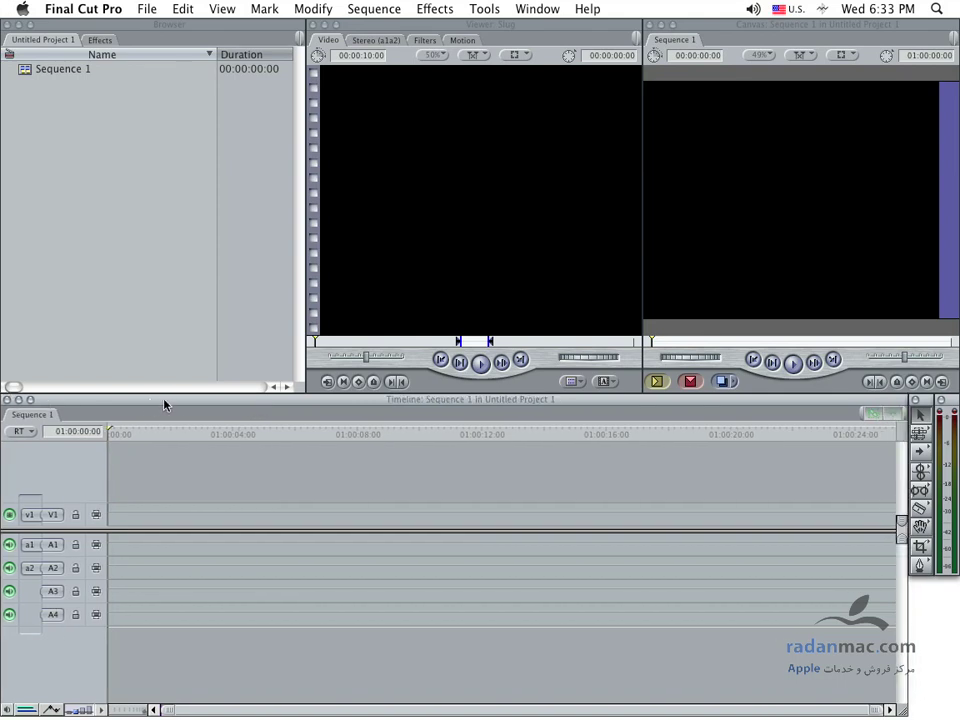
{"action": "left_click", "coordinate": [381, 29]}
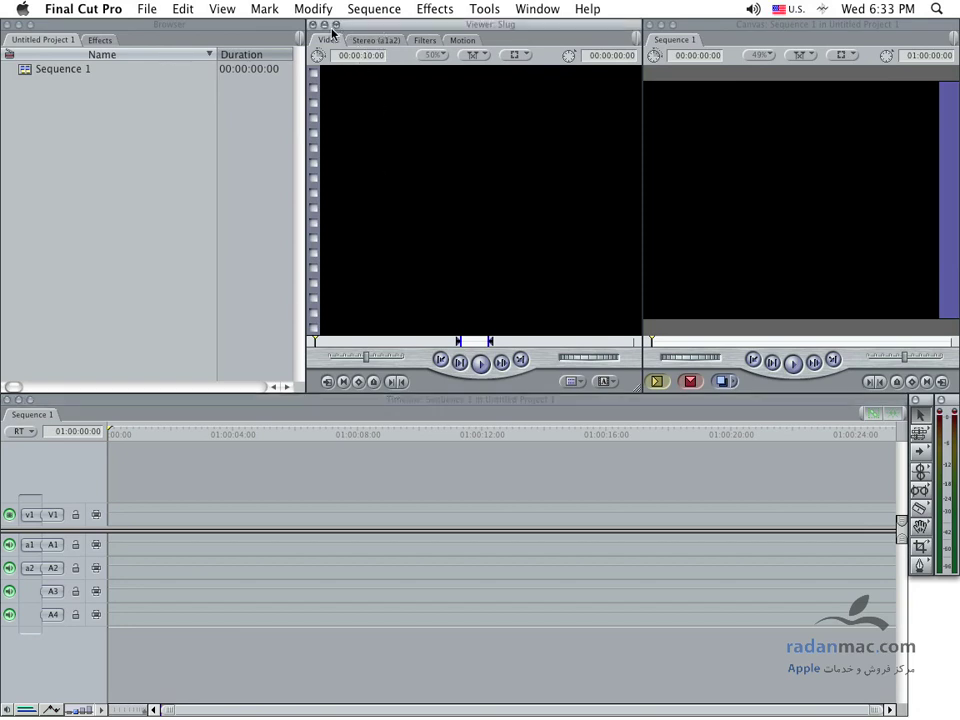
{"action": "left_click", "coordinate": [724, 30]}
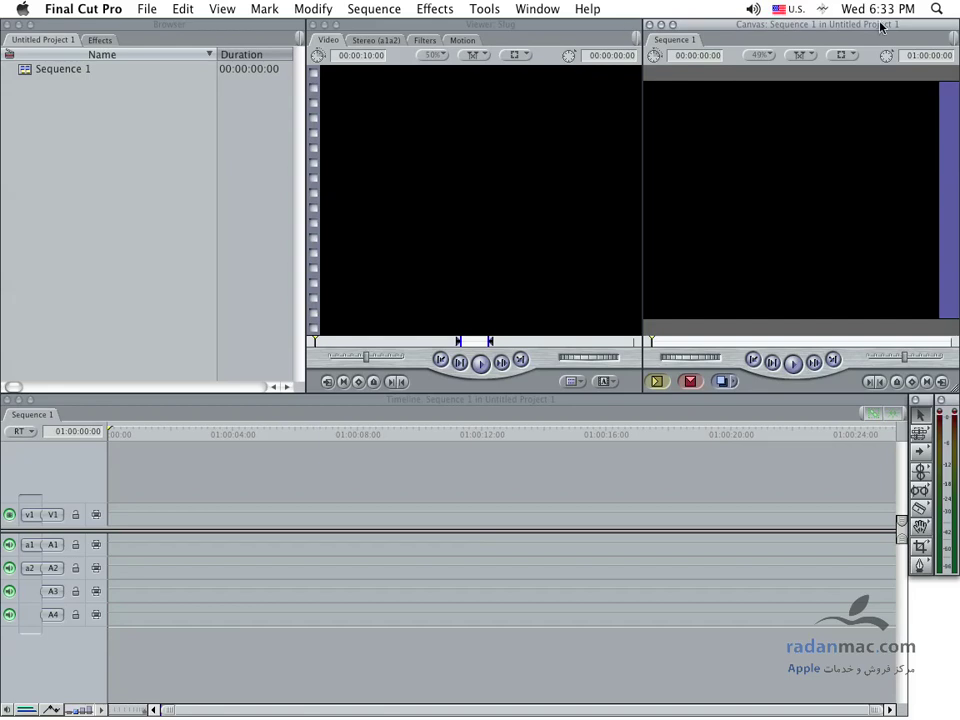
{"action": "left_click", "coordinate": [486, 400]}
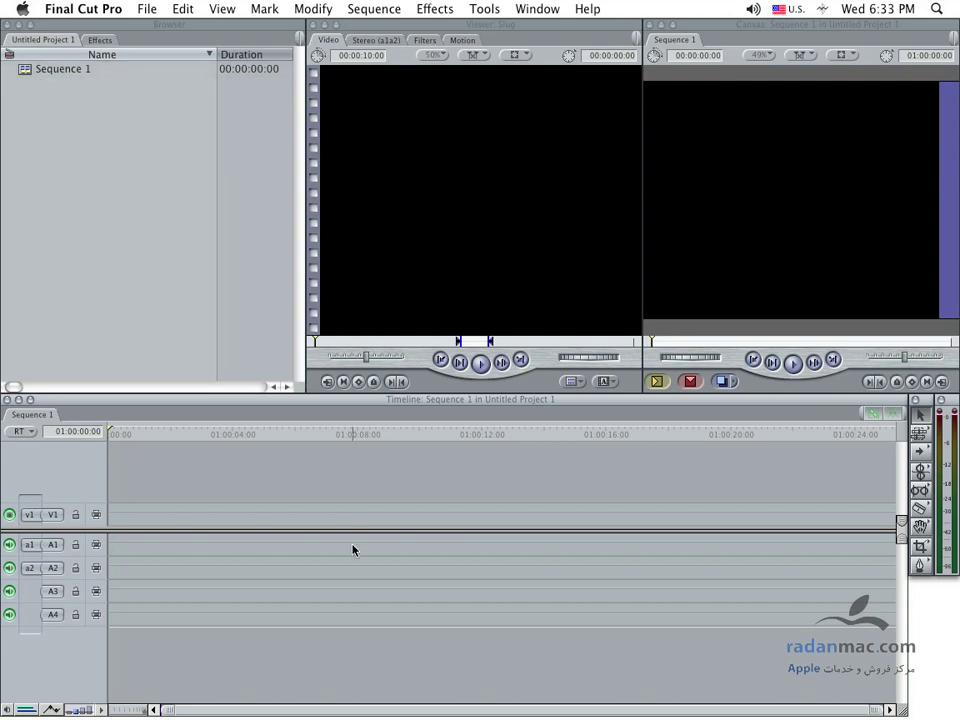
{"action": "key", "text": "ctrl+v"}
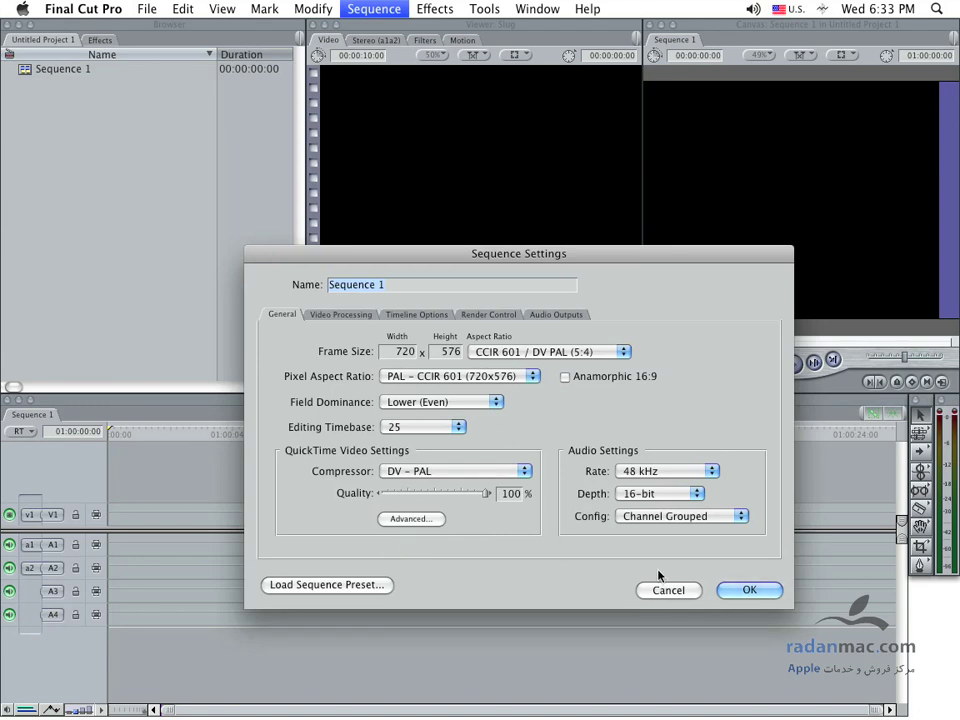
{"action": "left_click", "coordinate": [667, 589]}
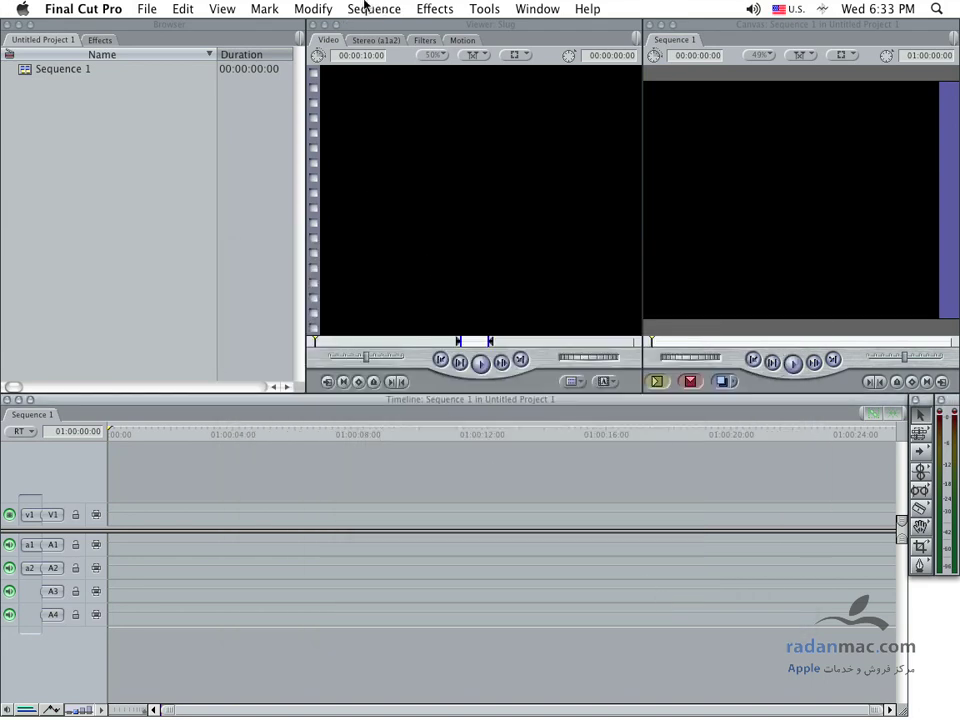
{"action": "left_click", "coordinate": [368, 9]}
{"action": "left_click", "coordinate": [404, 88]}
{"action": "left_click_drag", "start_coordinate": [478, 256], "coordinate": [419, 284]}
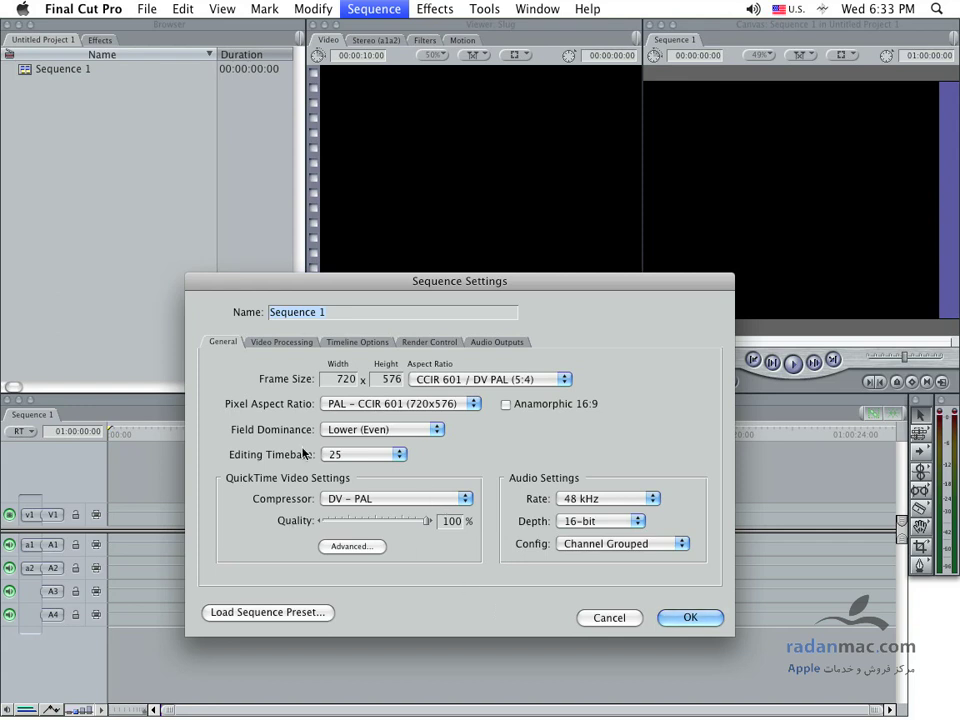
{"action": "left_click", "coordinate": [385, 455]}
{"action": "left_click", "coordinate": [385, 455]}
{"action": "left_click", "coordinate": [432, 429]}
{"action": "left_click", "coordinate": [432, 429]}
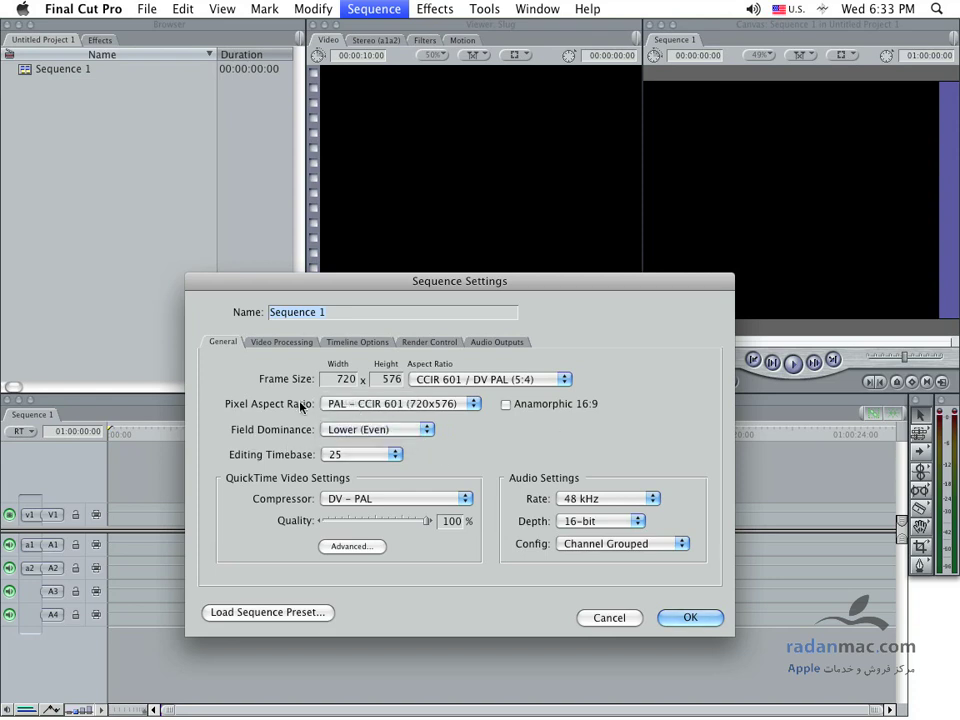
{"action": "left_click", "coordinate": [445, 404]}
{"action": "left_click", "coordinate": [449, 405]}
{"action": "left_click", "coordinate": [690, 617]}
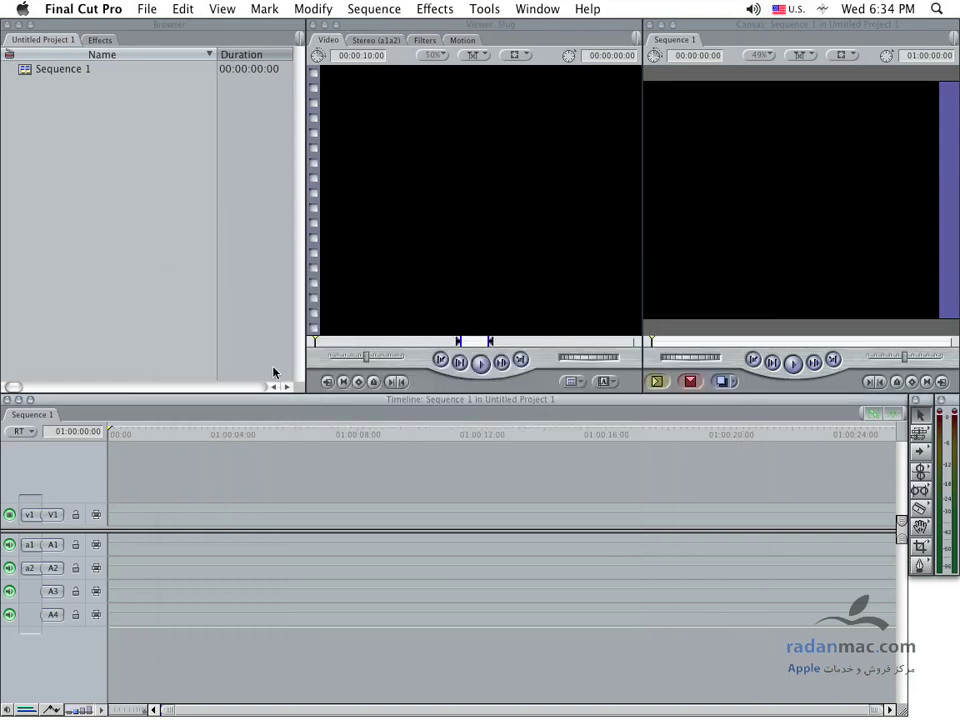
{"action": "left_click", "coordinate": [190, 332]}
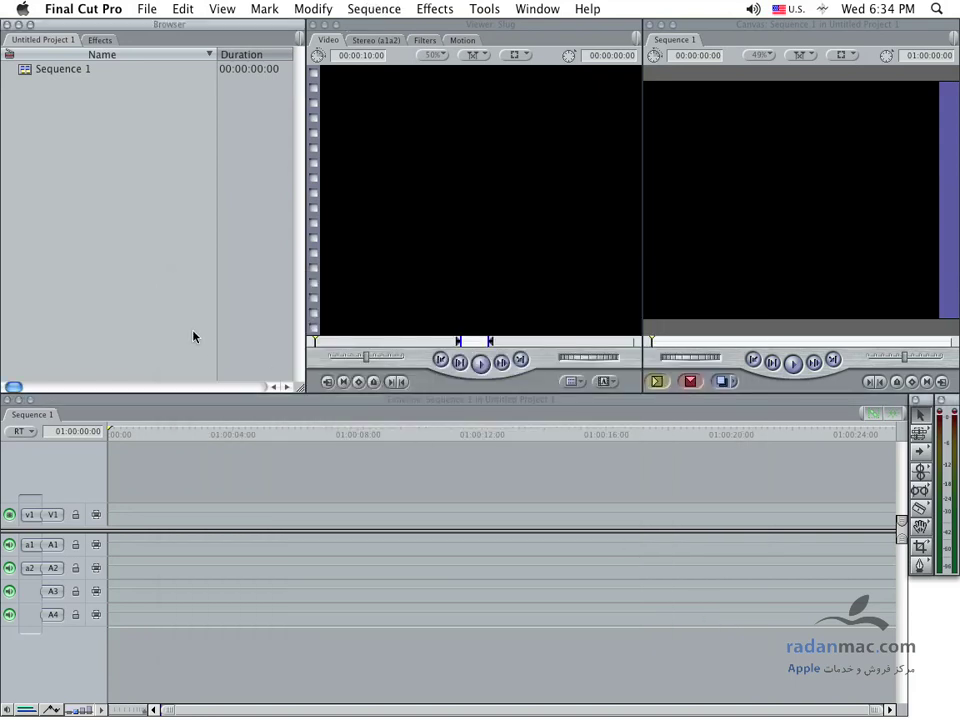